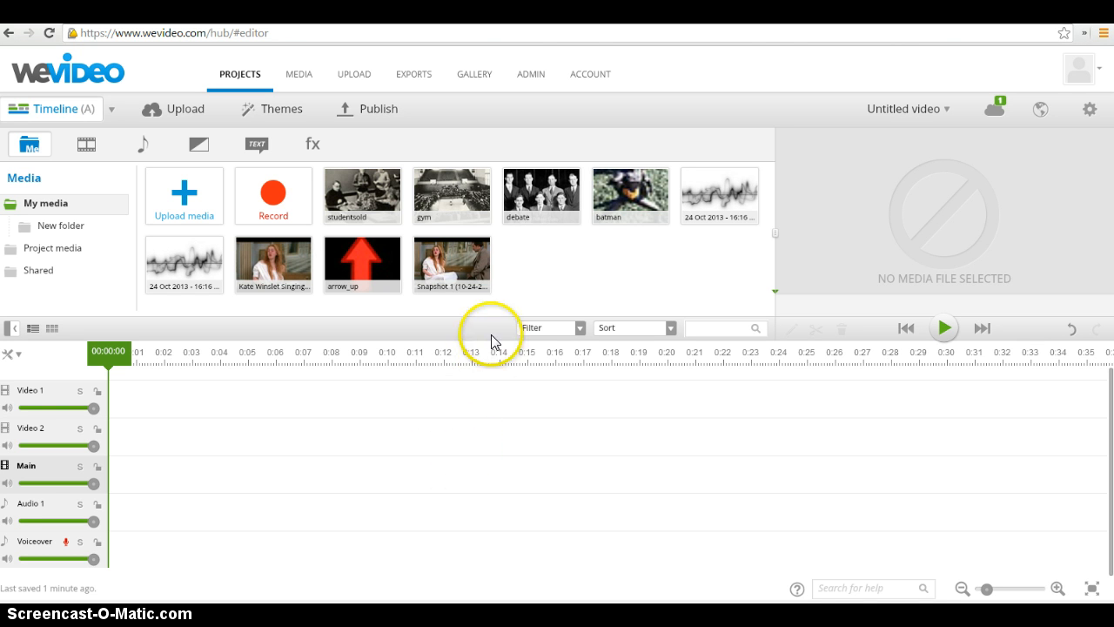
Place the studentsold, gym and debate photos one after another on the Main track and scrub through the sequence
mouse_move(448, 259)
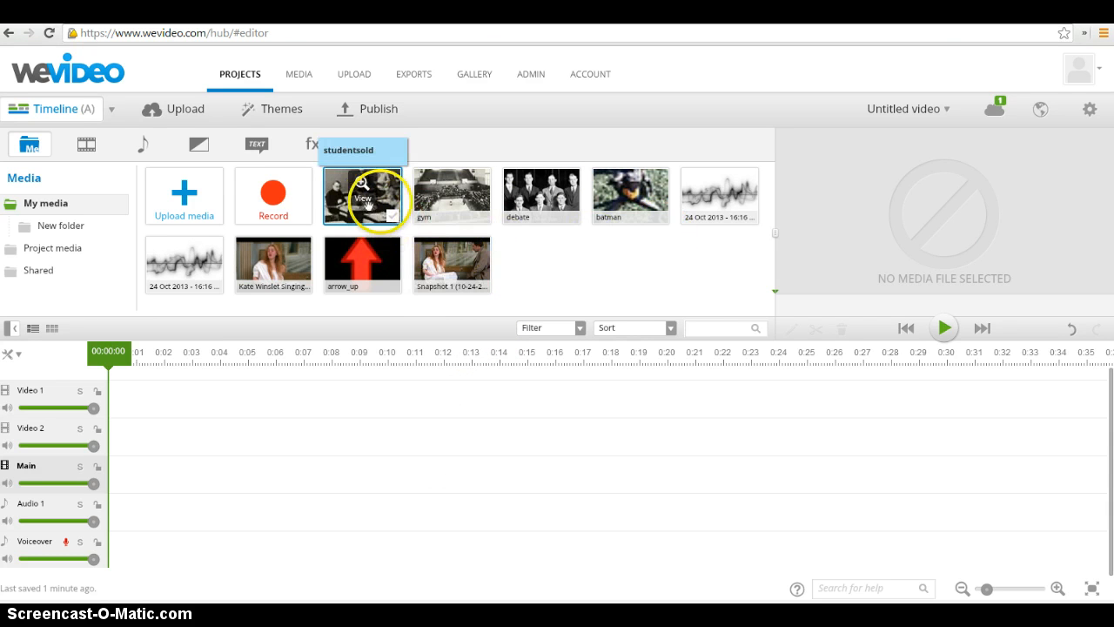
left_click_drag(385, 209, 134, 485)
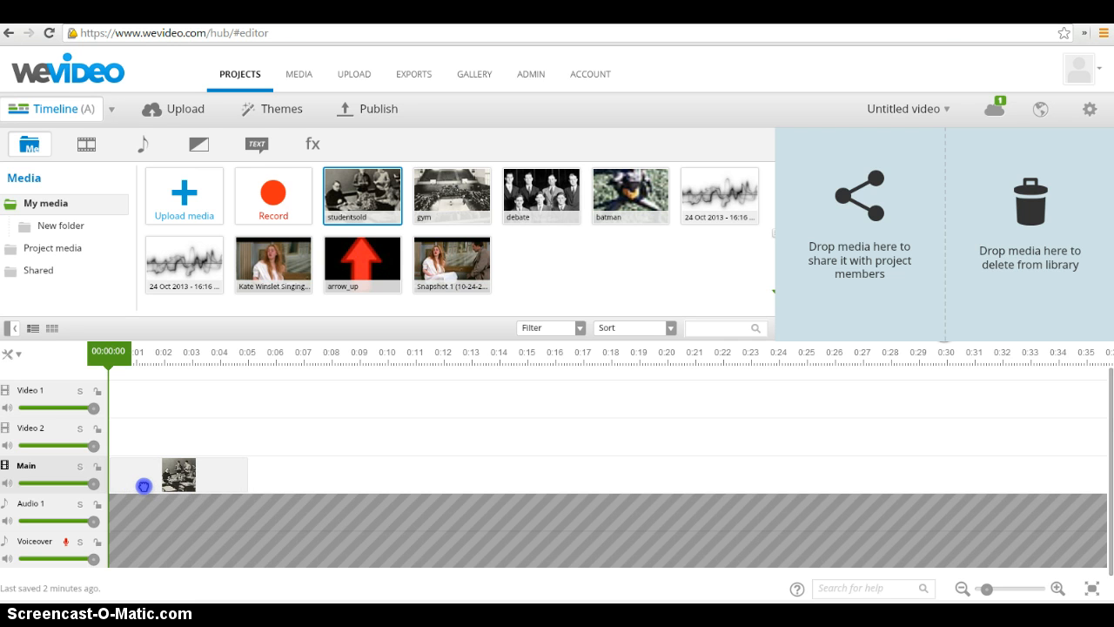
left_click_drag(144, 486, 145, 486)
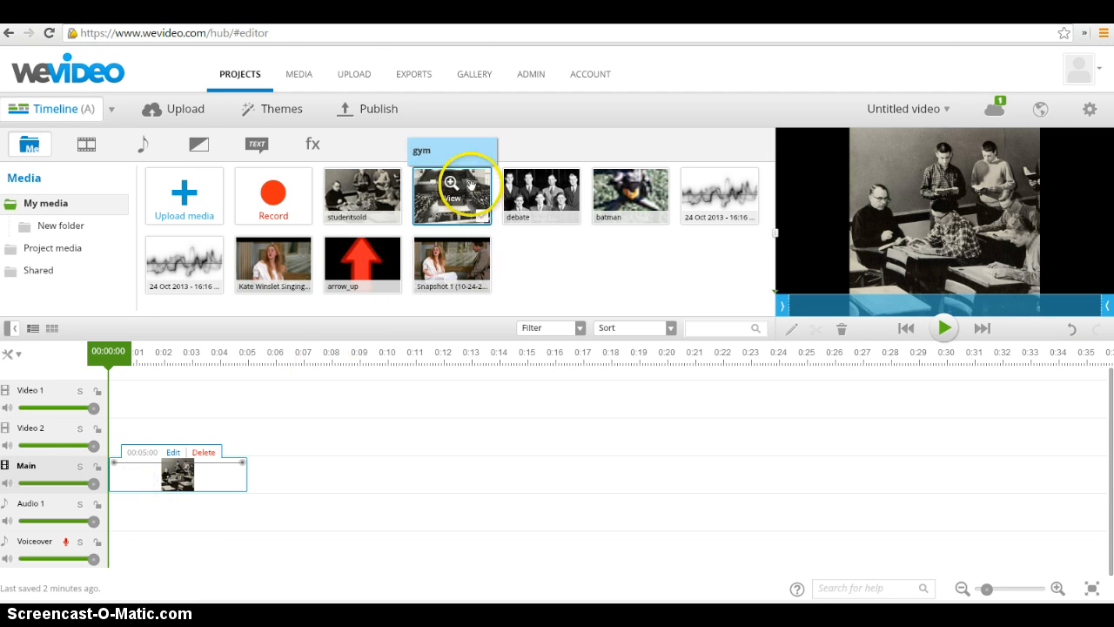
left_click_drag(480, 199, 281, 468)
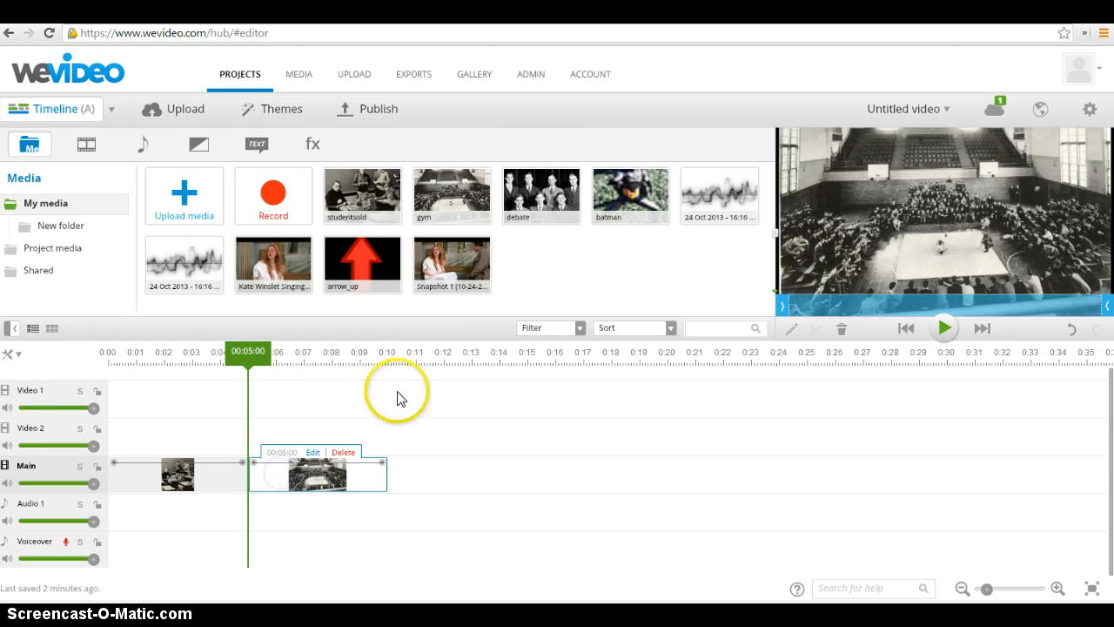
left_click_drag(568, 190, 426, 485)
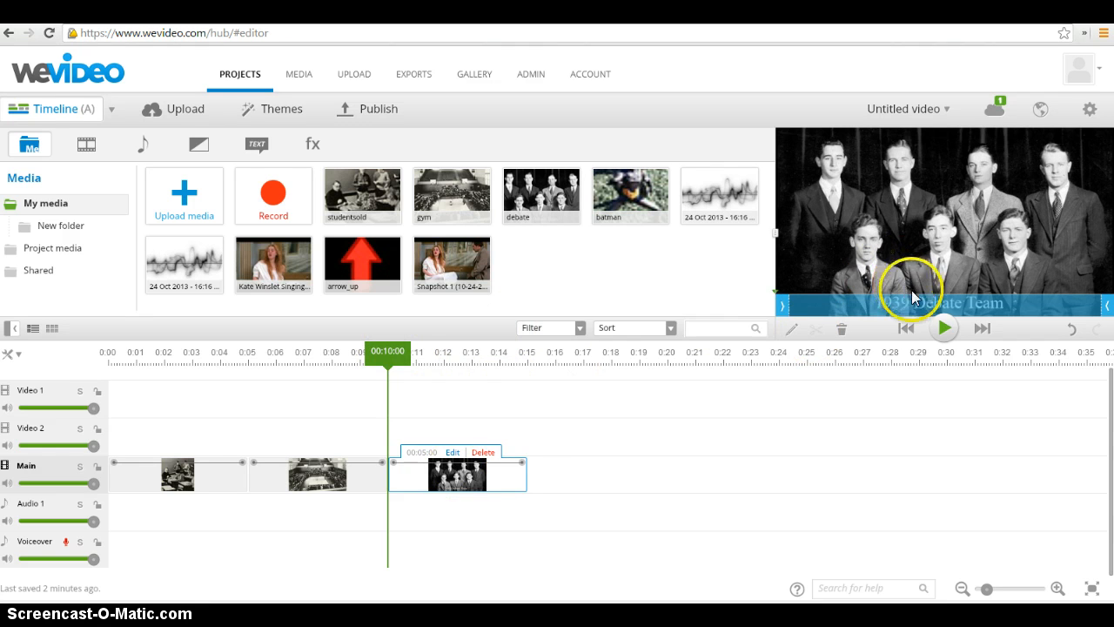
left_click_drag(389, 351, 324, 361)
left_click(753, 275)
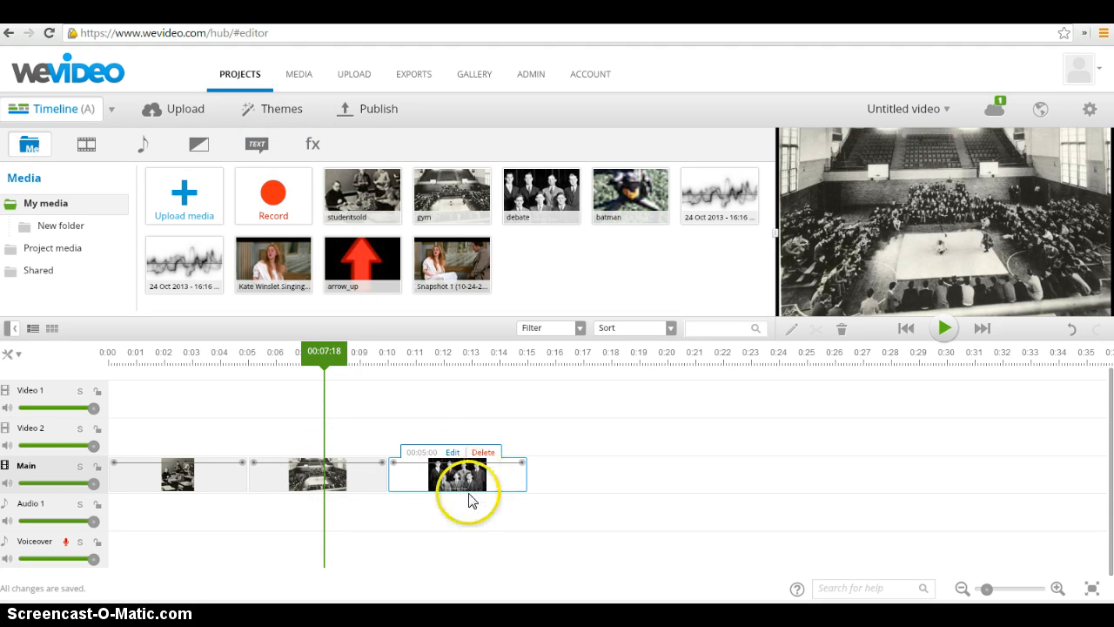
left_click_drag(335, 351, 205, 363)
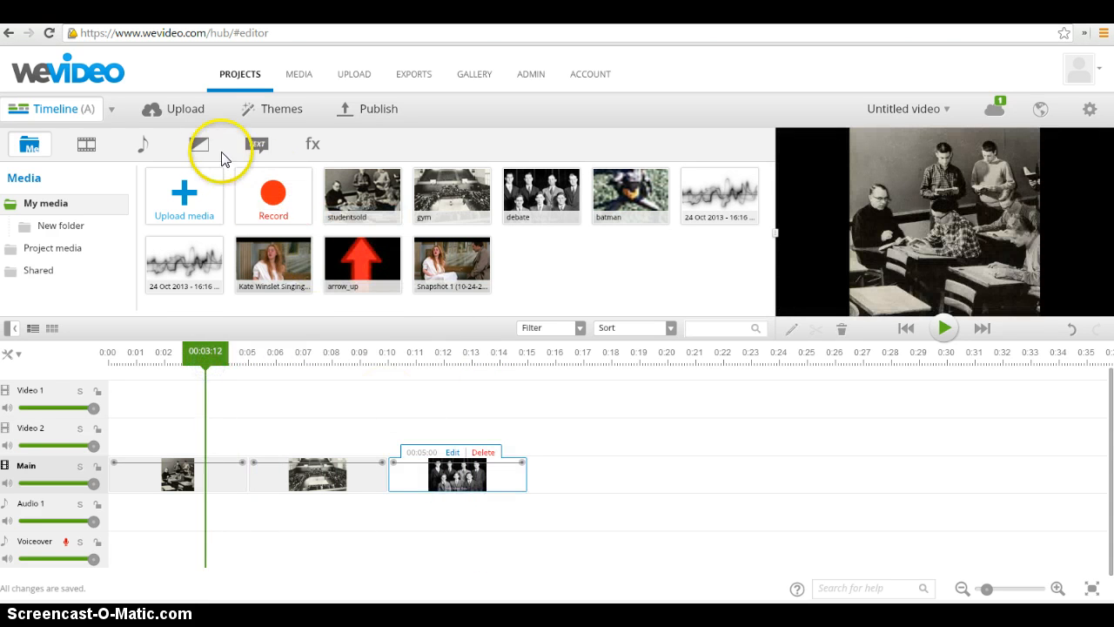
Add a Wipe right transition between studentsold and gym and a Wipe left between gym and debate, and play the result
left_click(199, 148)
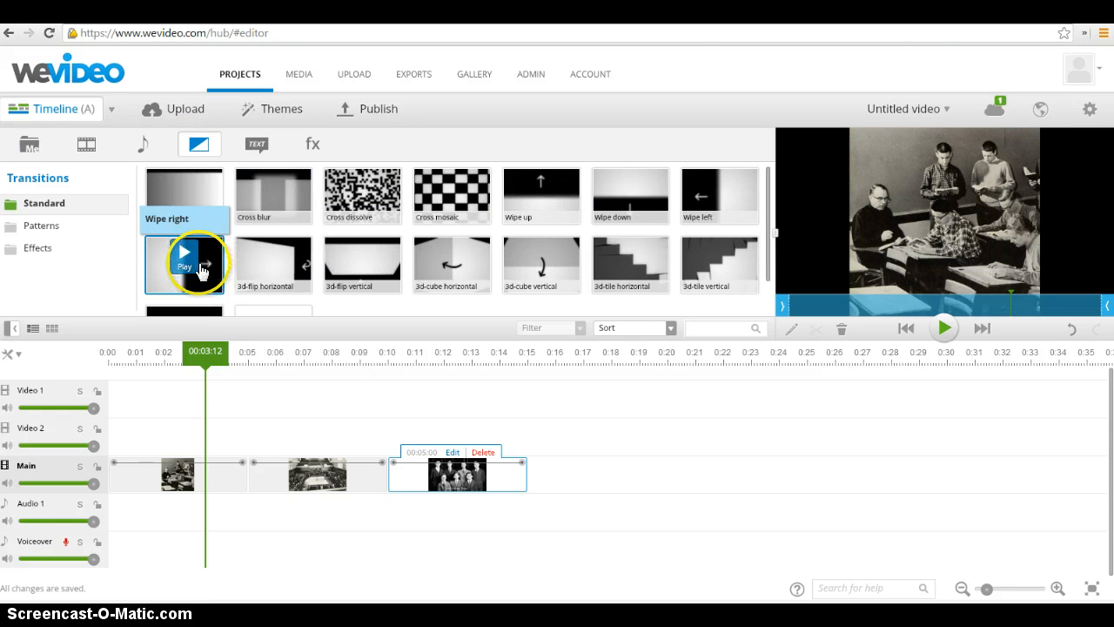
left_click_drag(206, 283, 272, 464)
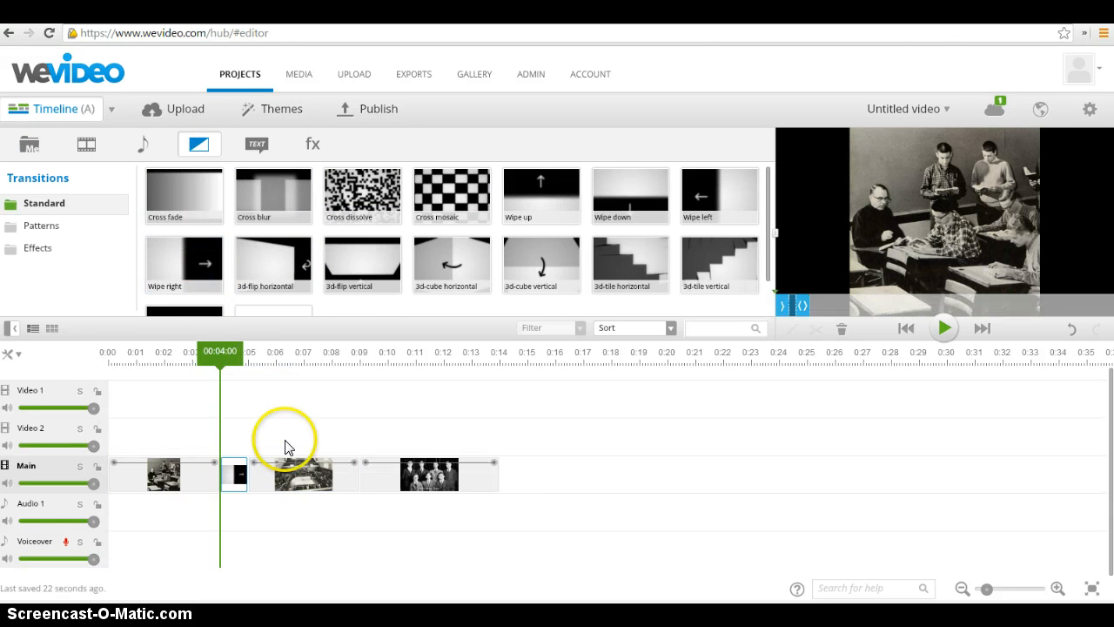
left_click_drag(729, 199, 385, 479)
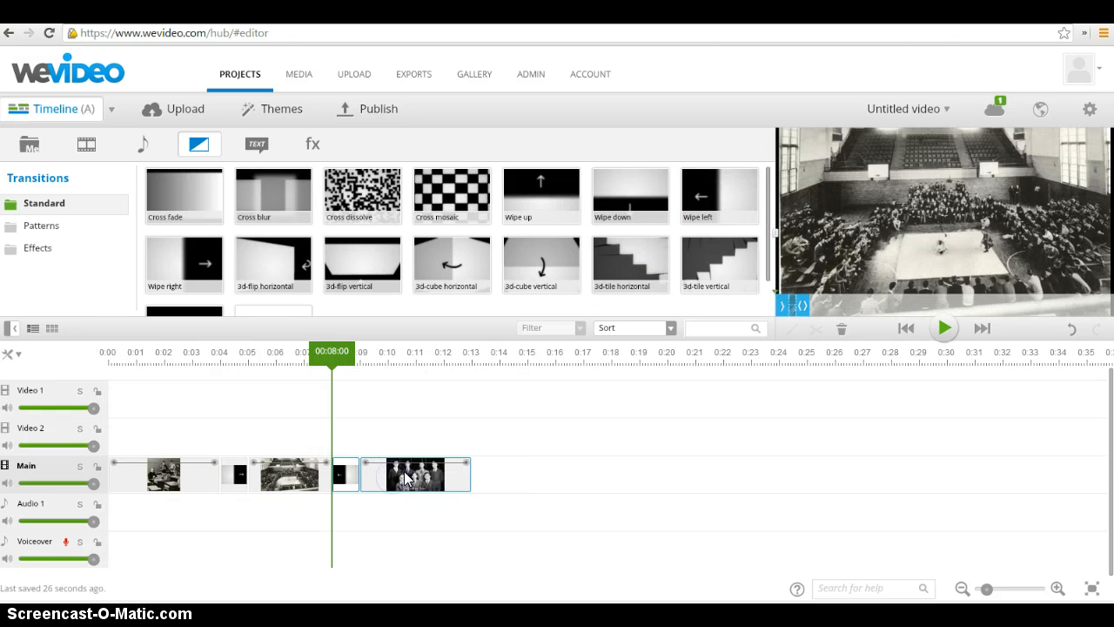
left_click_drag(331, 352, 147, 381)
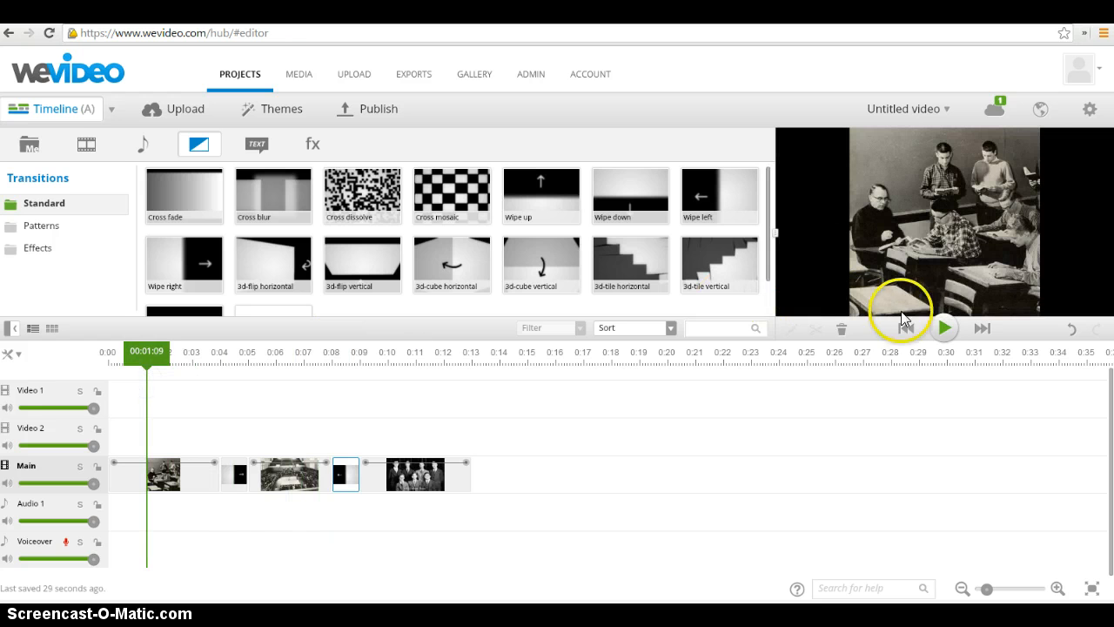
left_click(939, 329)
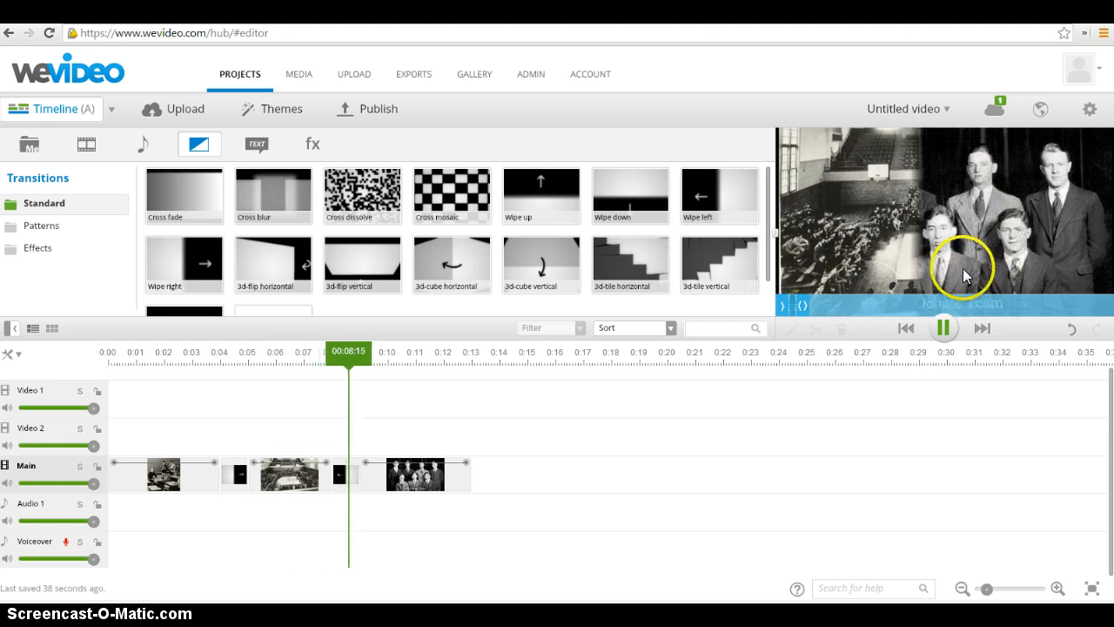
left_click(946, 329)
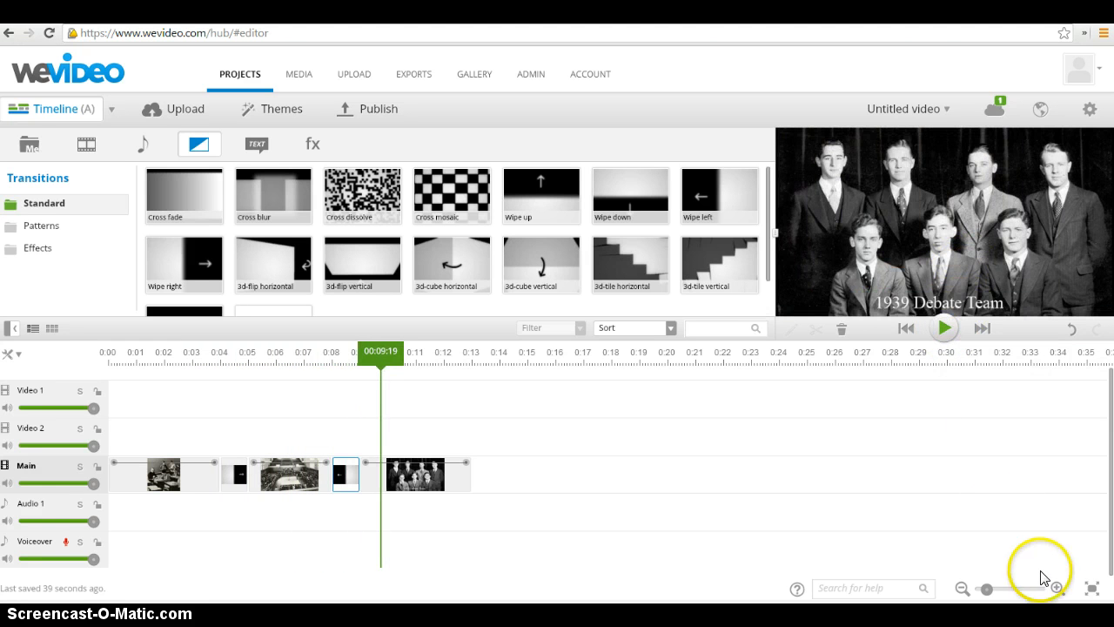
Shorten the Wipe right transition between the studentsold and gym clips to 00:00:10 and play the sequence back
left_click(1057, 588)
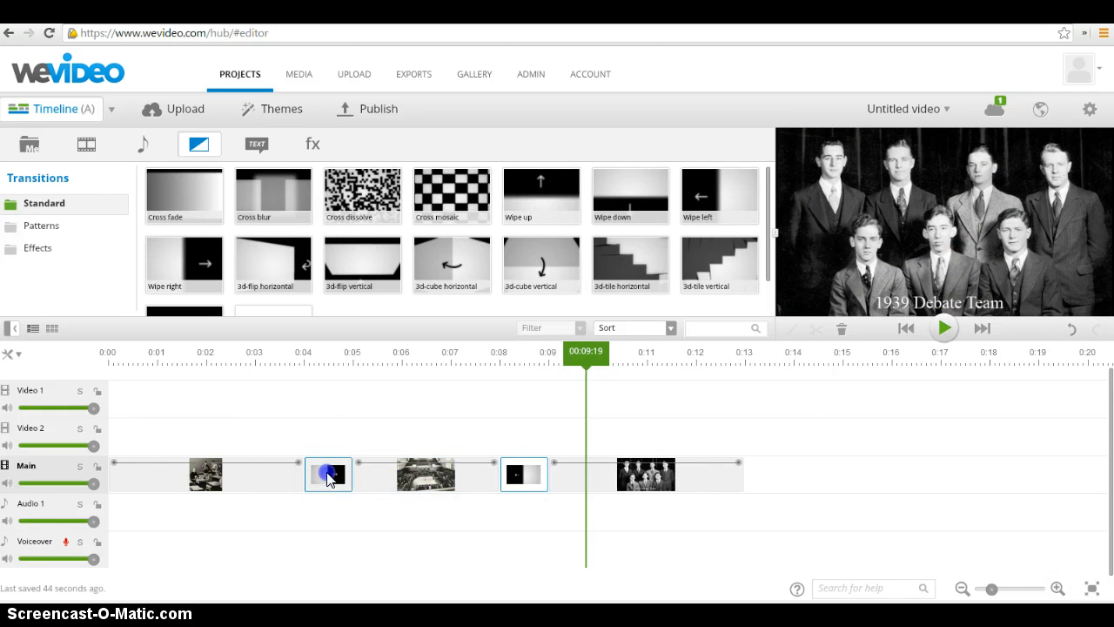
left_click(329, 478)
left_click_drag(349, 471, 319, 473)
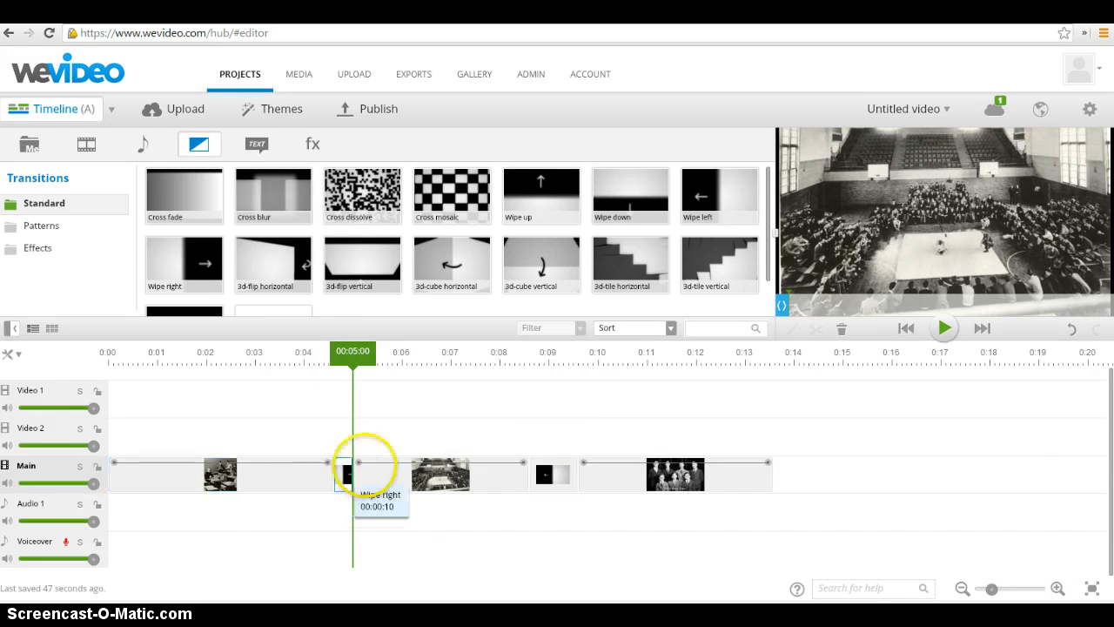
left_click_drag(353, 352, 276, 352)
left_click(945, 328)
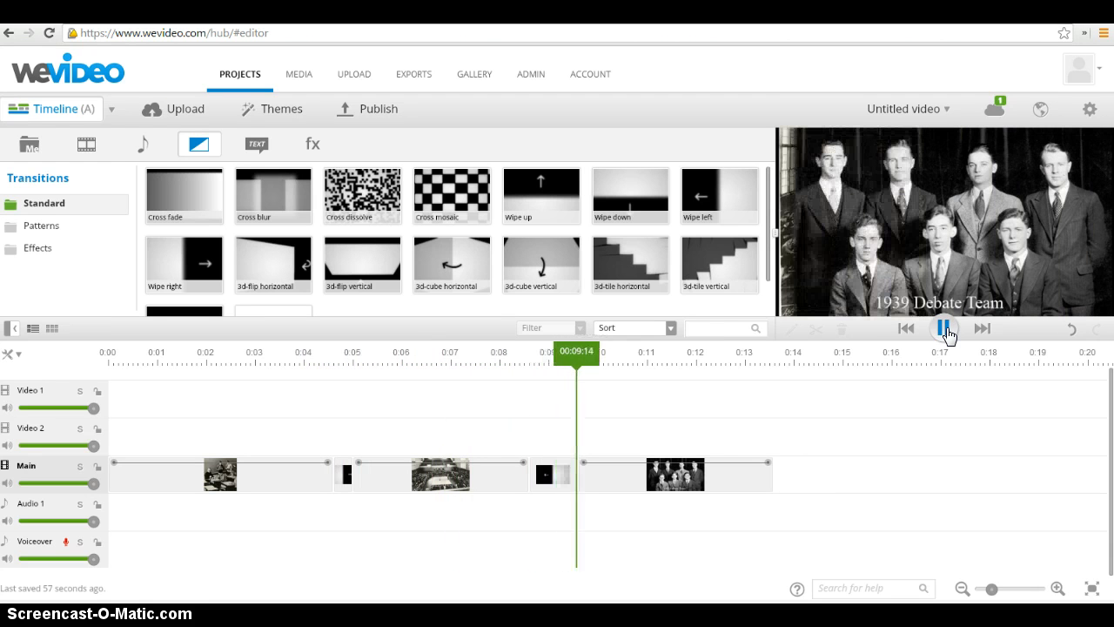
left_click(945, 329)
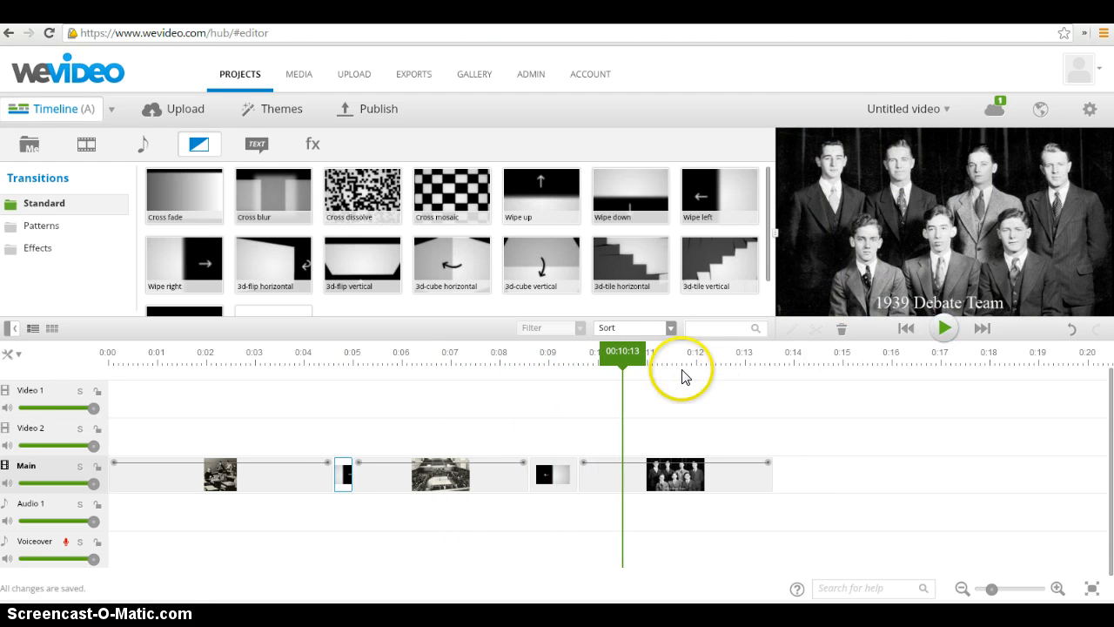
left_click(406, 476)
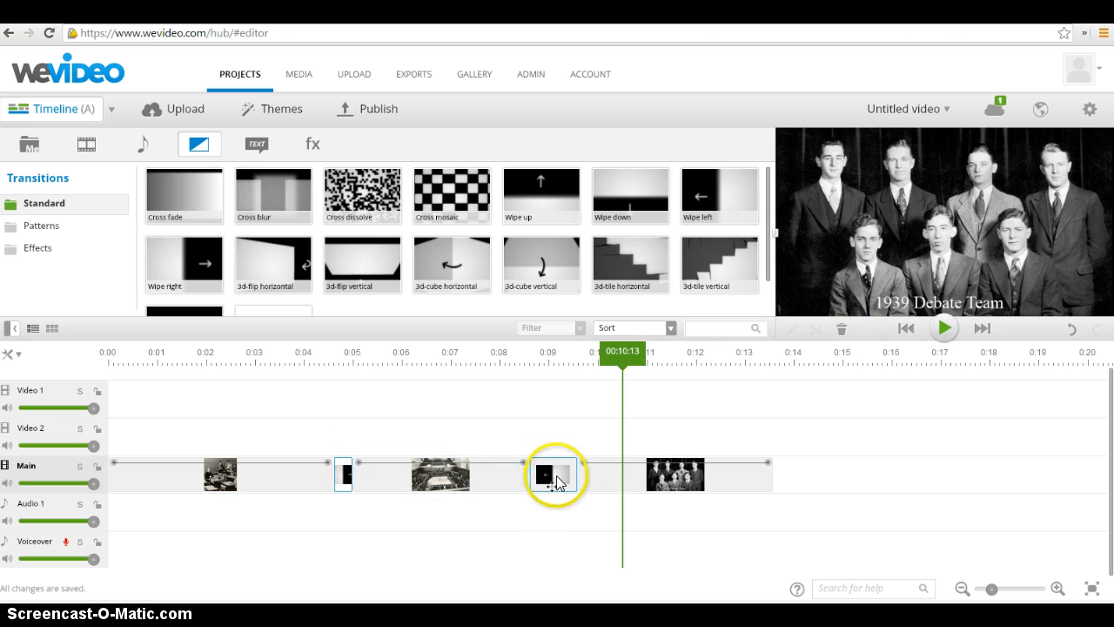
left_click_drag(624, 351, 442, 368)
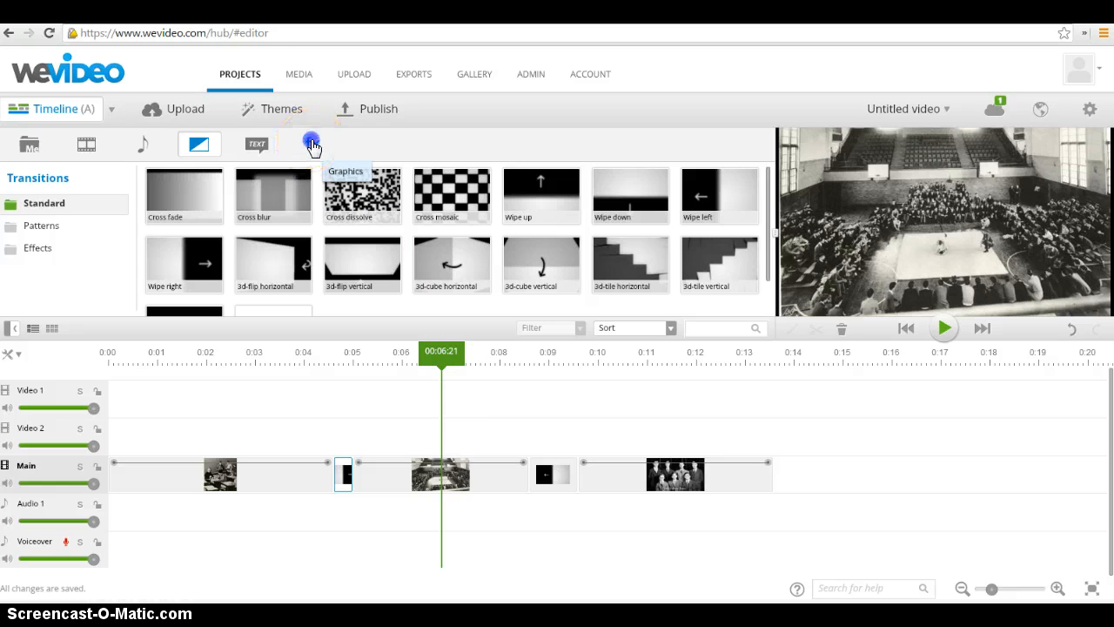
left_click(312, 146)
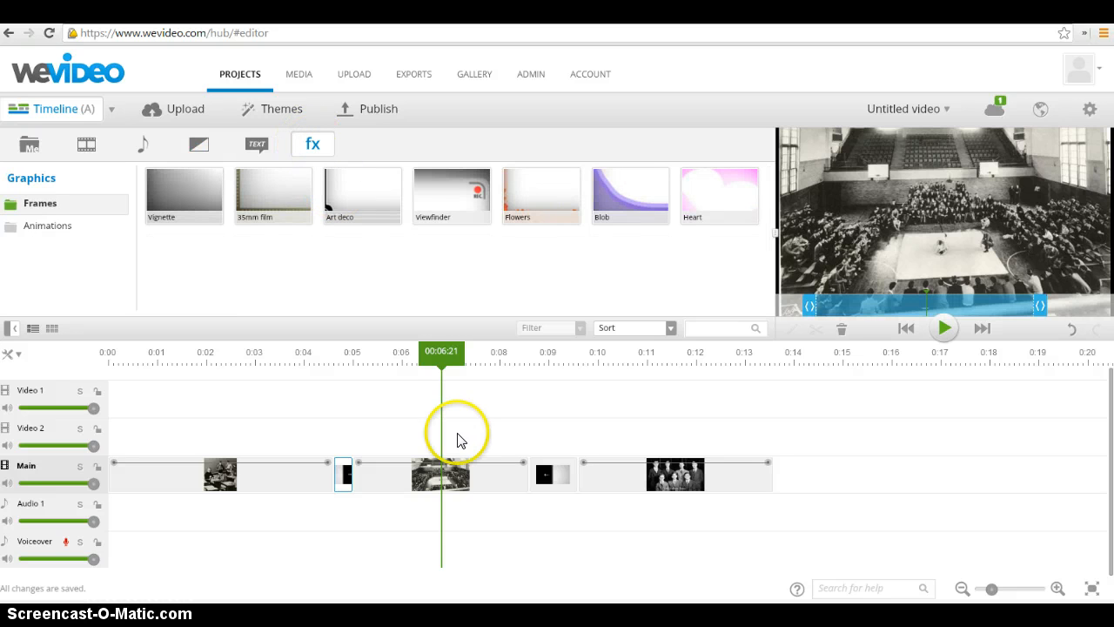
left_click(403, 475)
left_click(418, 457)
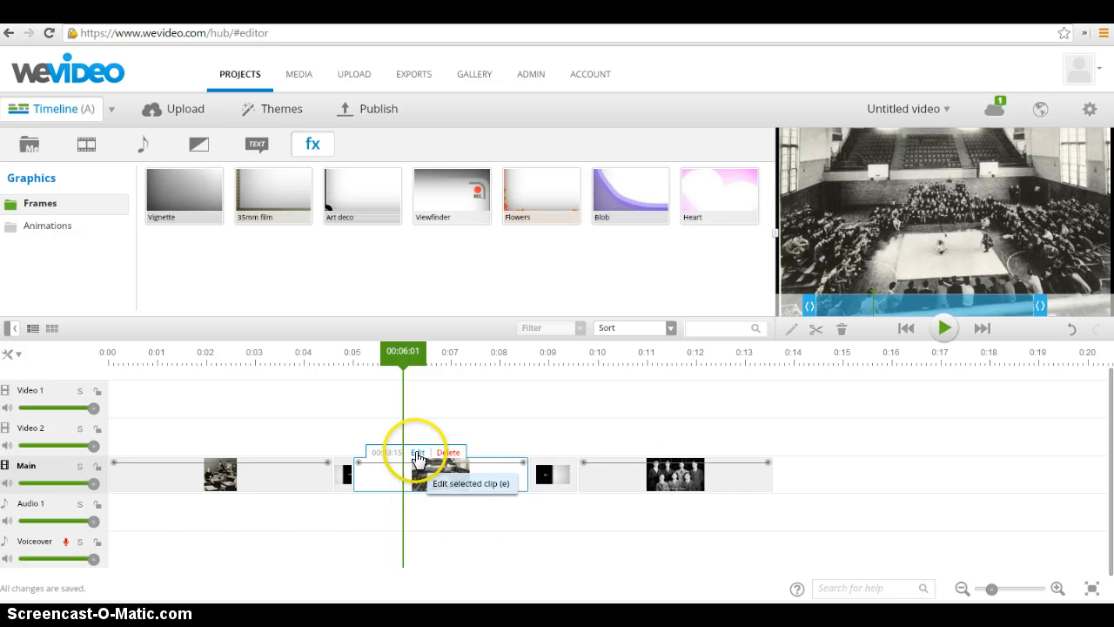
Open the debate clip for editing and apply the kenBurns effect to it
left_click(629, 477)
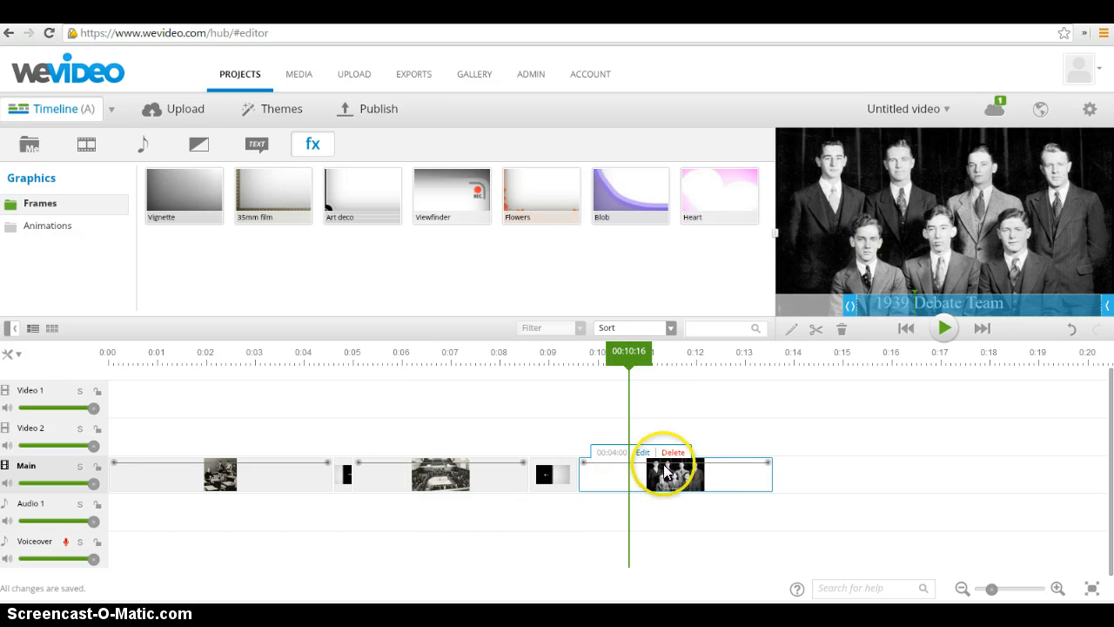
left_click(642, 453)
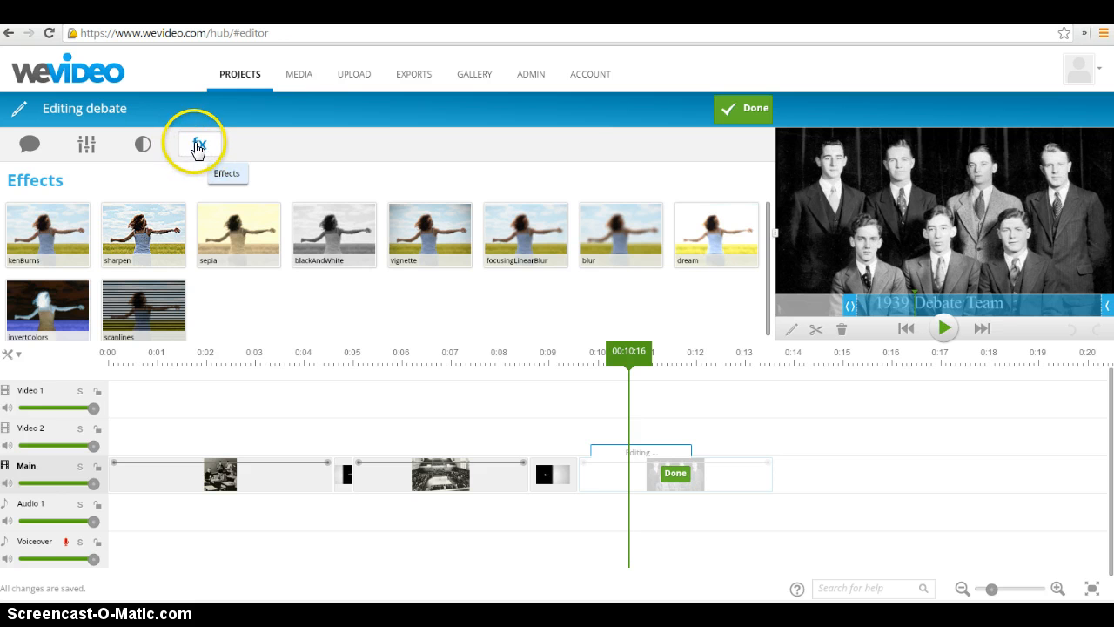
left_click(60, 242)
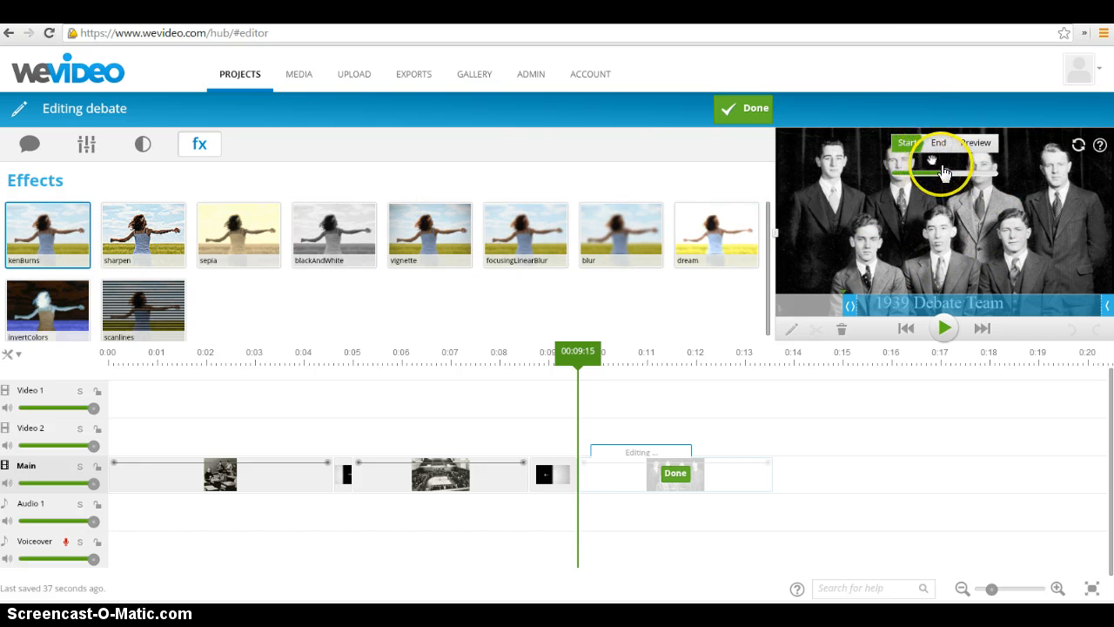
Try a Ken Burns move from a close-up of the front-row left man to the back-row right man, and preview it
left_click_drag(945, 171, 979, 171)
left_click_drag(931, 232, 973, 239)
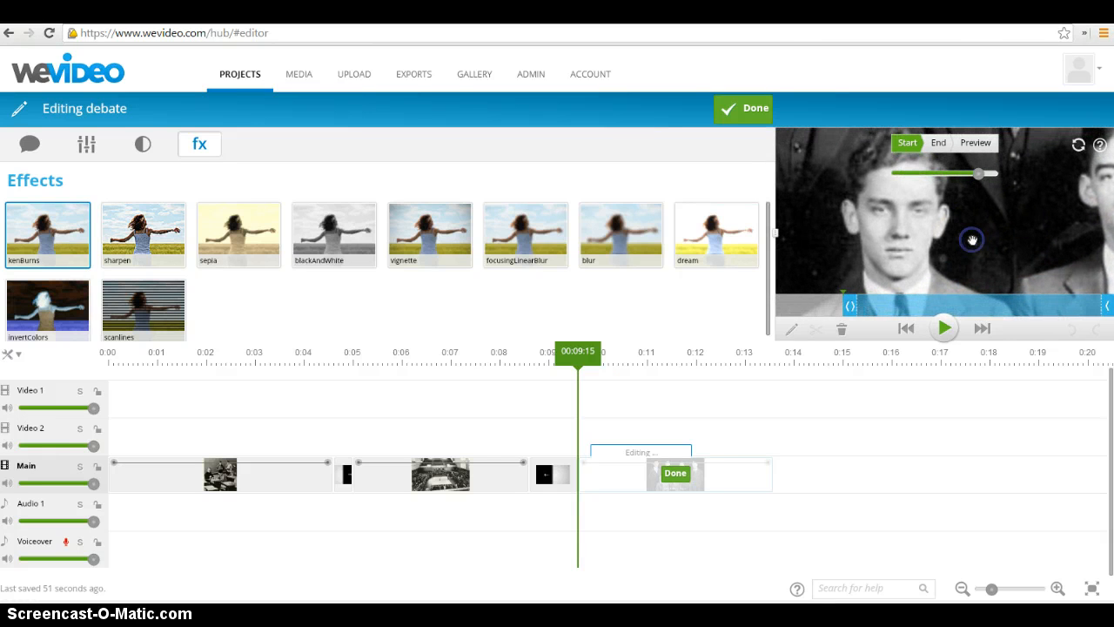
left_click(938, 145)
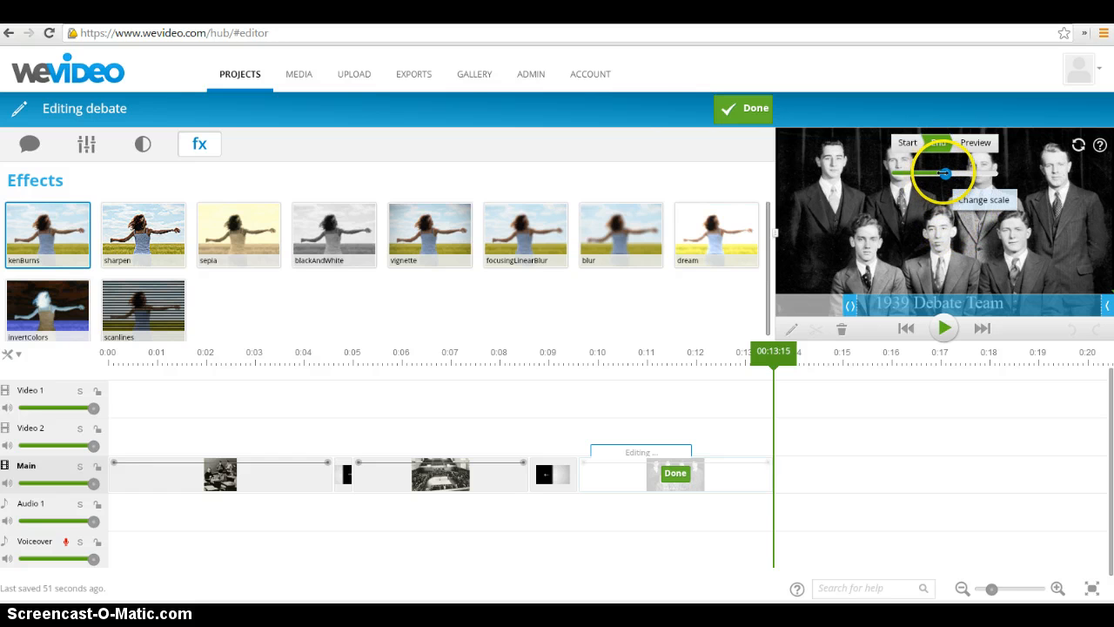
left_click_drag(945, 173, 976, 174)
left_click_drag(1059, 199, 868, 351)
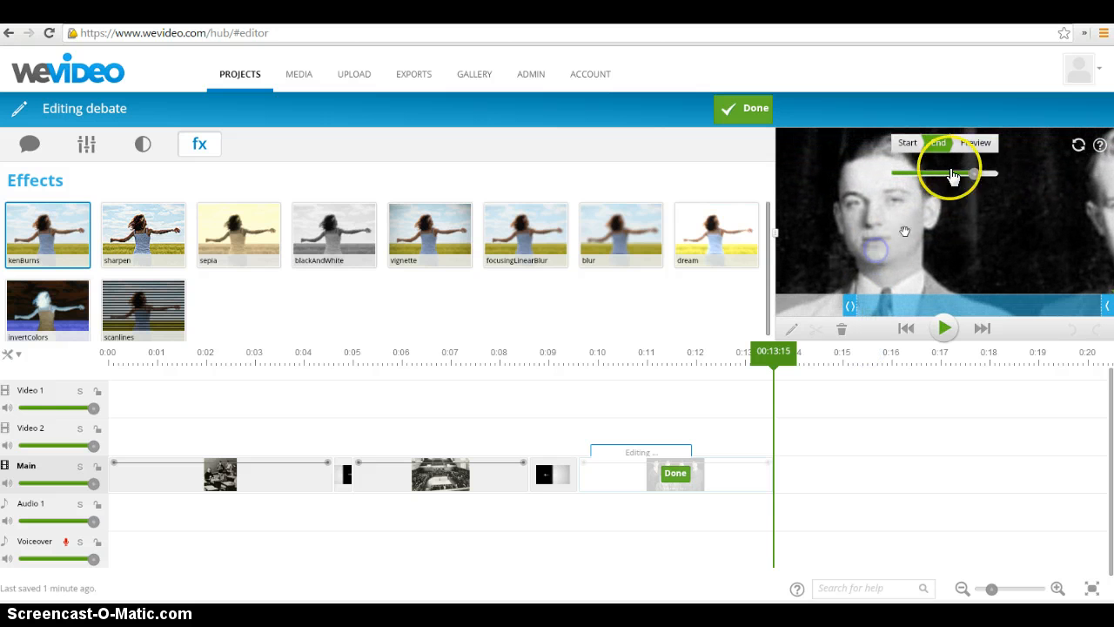
left_click(975, 145)
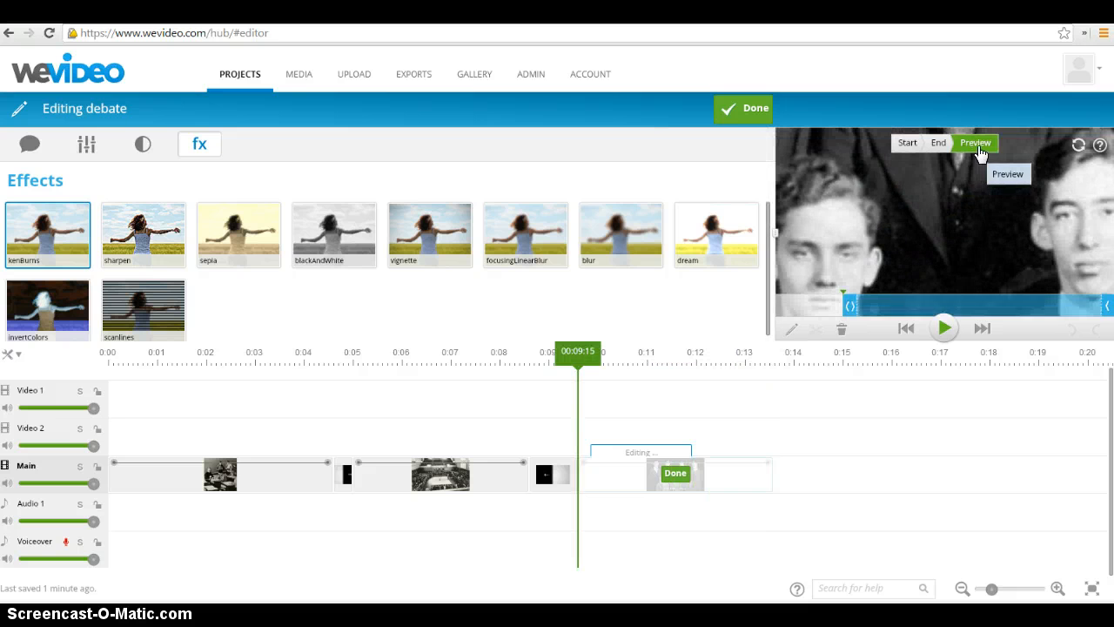
left_click(977, 146)
Zoom the Ken Burns end frame out to the whole debate team and preview the movement
left_click(942, 143)
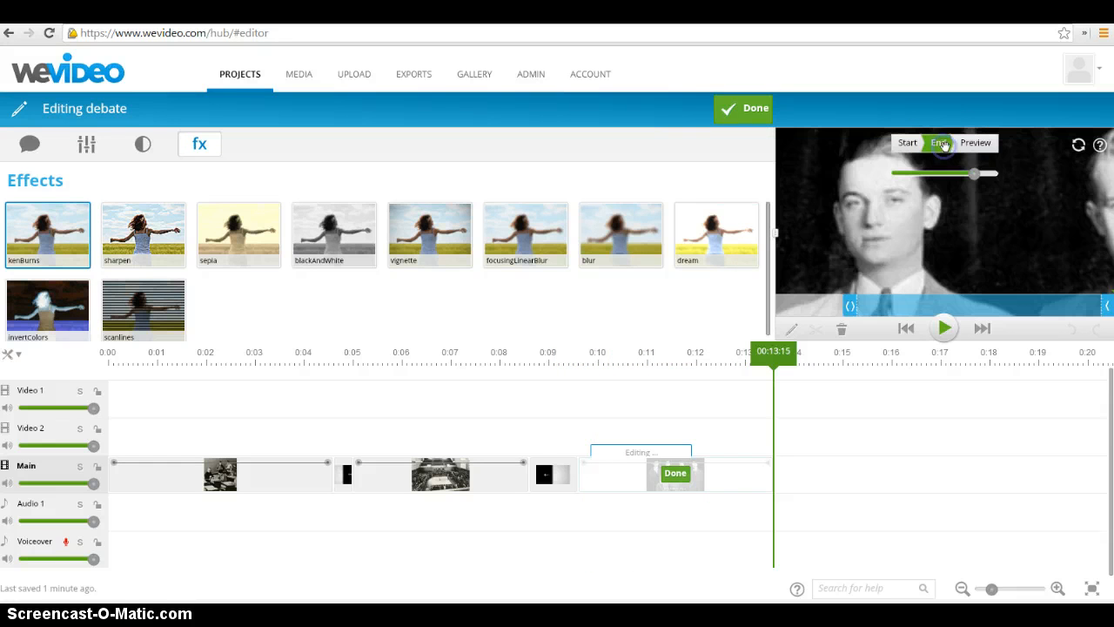
left_click_drag(974, 174, 949, 172)
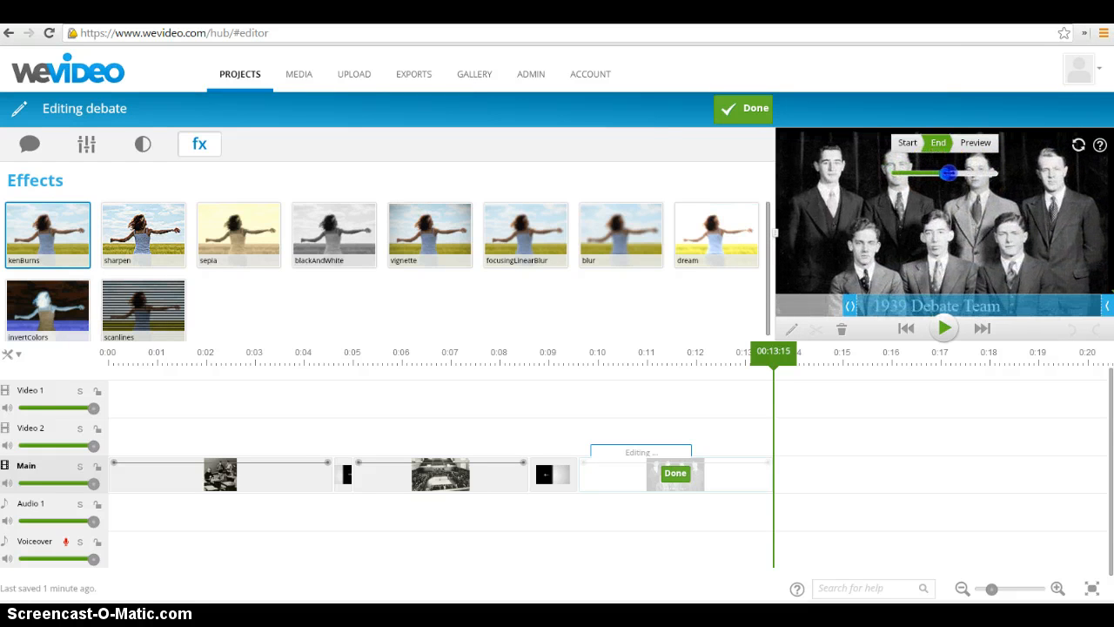
left_click(976, 142)
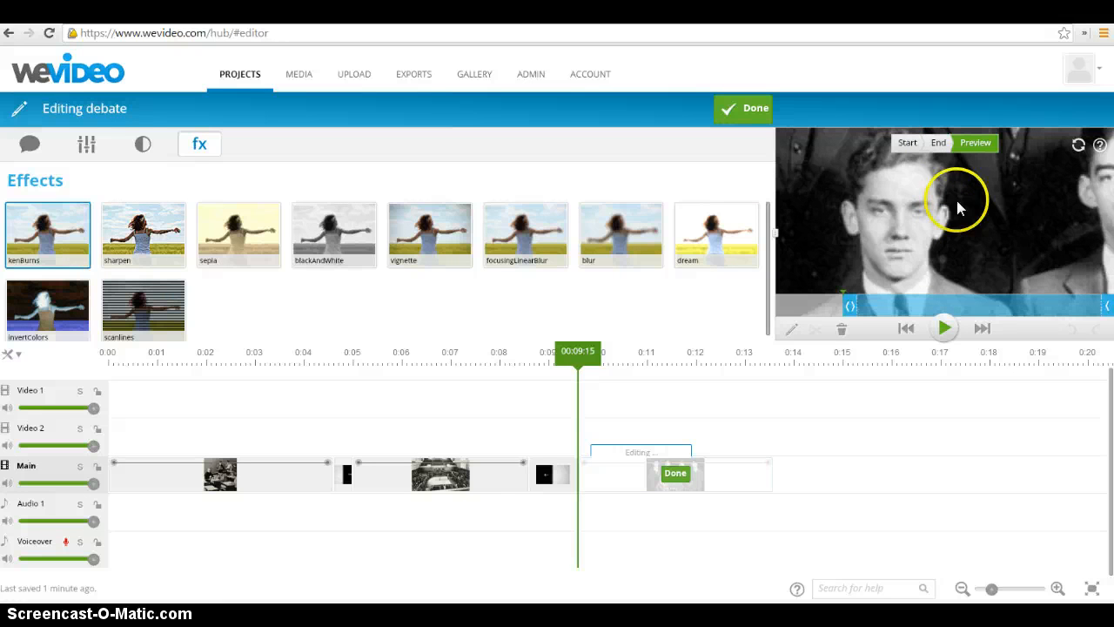
Zoom the Ken Burns start frame out and reposition it to show the whole debate team
left_click(908, 143)
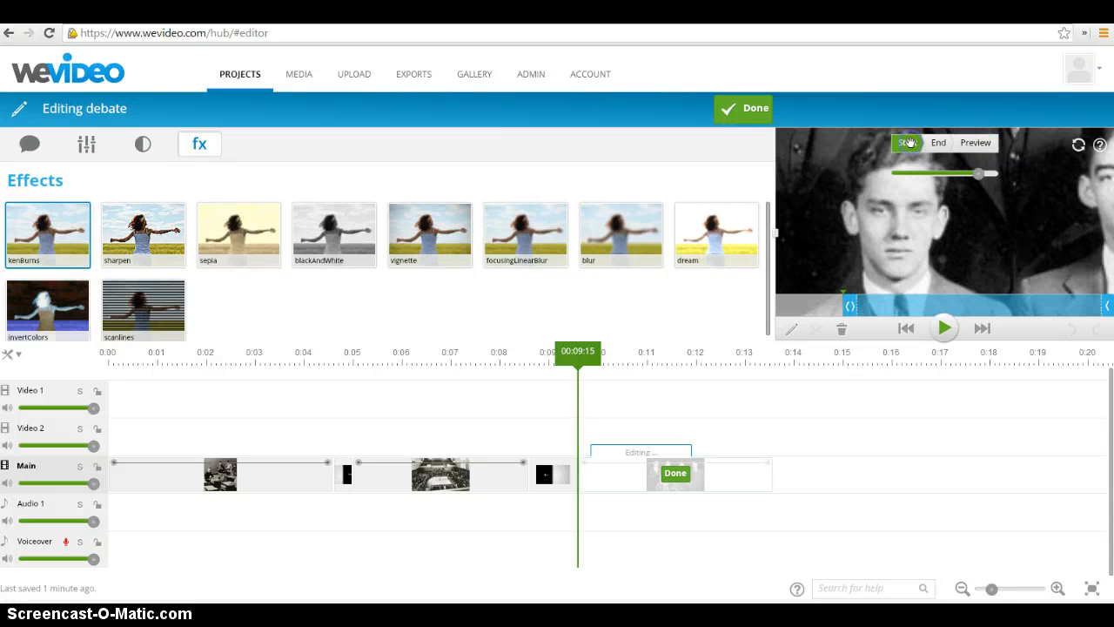
left_click_drag(975, 171, 956, 173)
left_click_drag(1048, 215, 944, 221)
left_click_drag(958, 173, 944, 173)
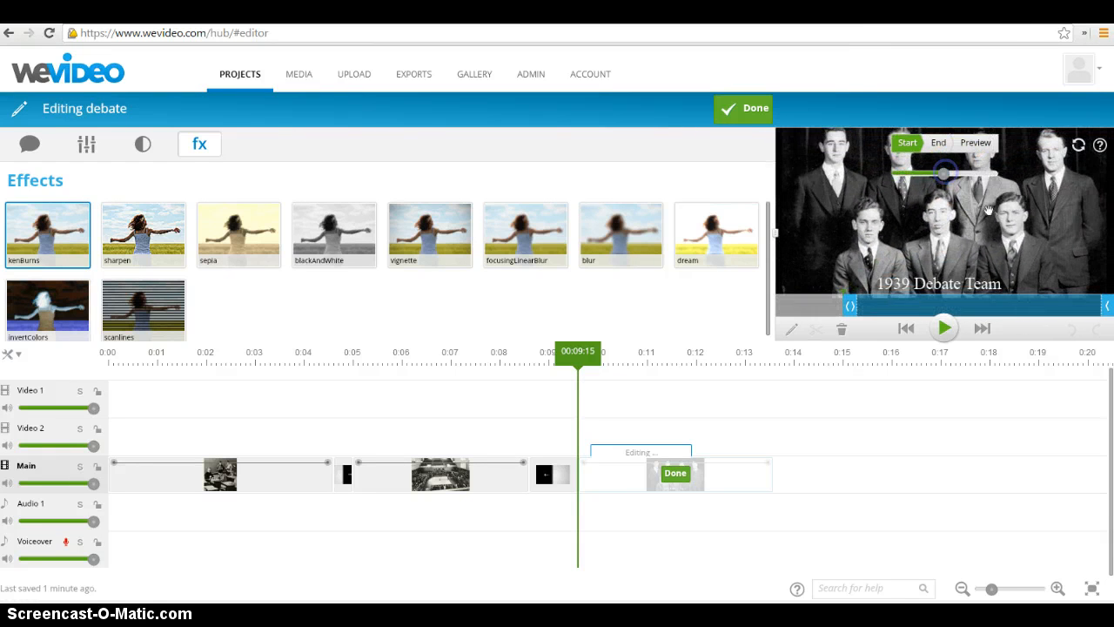
left_click_drag(988, 214, 950, 218)
Set the Ken Burns end frame to a close-up of the front-row middle man, finish editing the clip and play it back
left_click(938, 142)
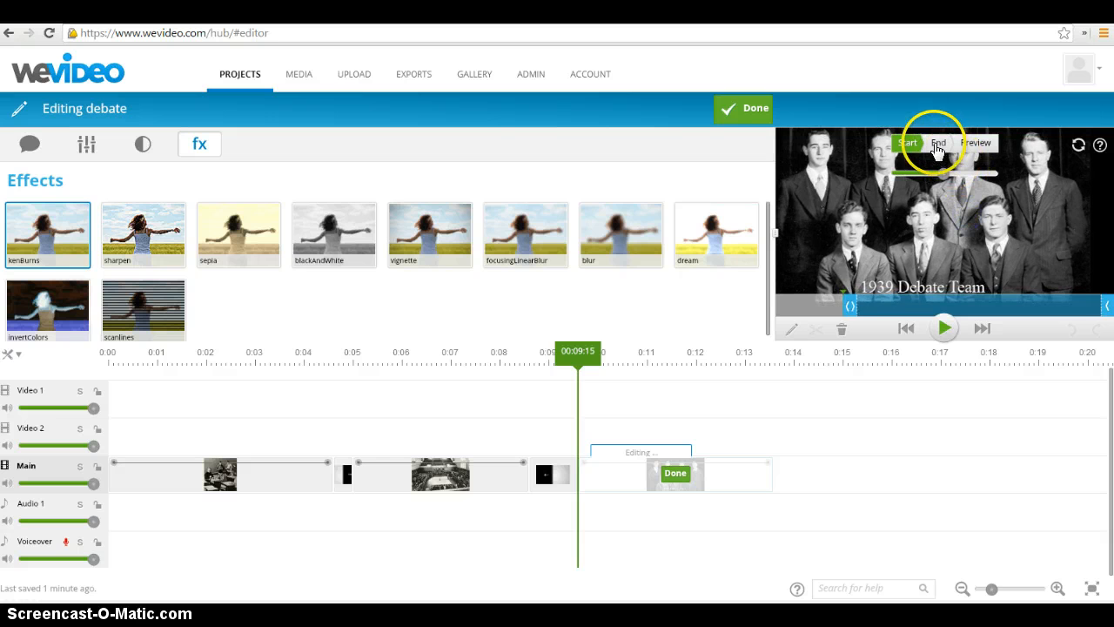
left_click_drag(947, 176, 975, 177)
left_click_drag(879, 225, 919, 178)
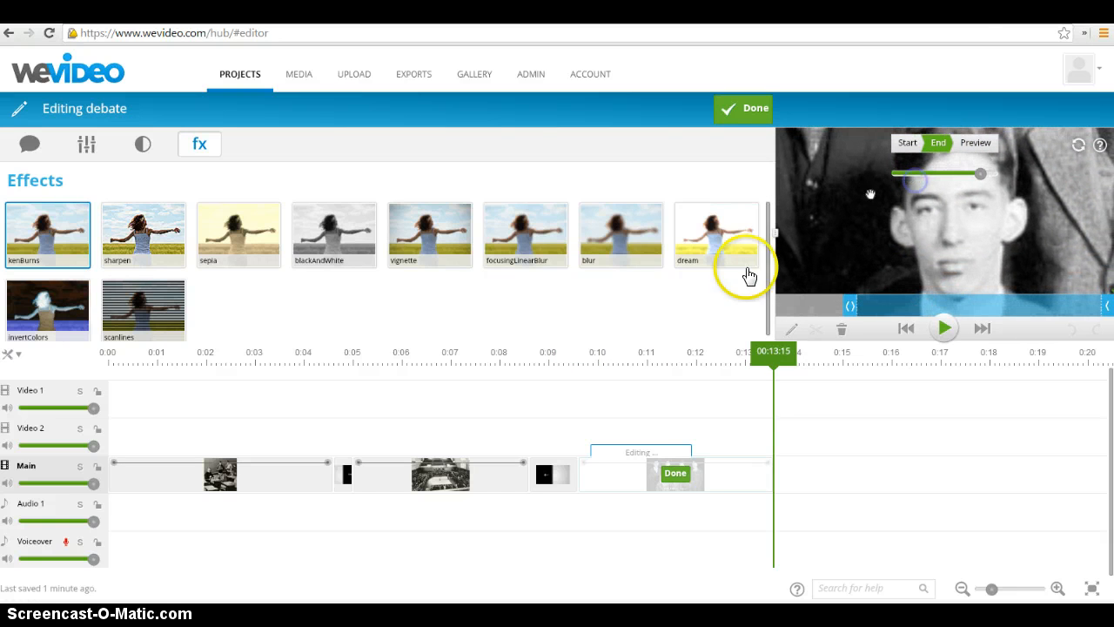
left_click(675, 474)
left_click_drag(754, 370, 566, 367)
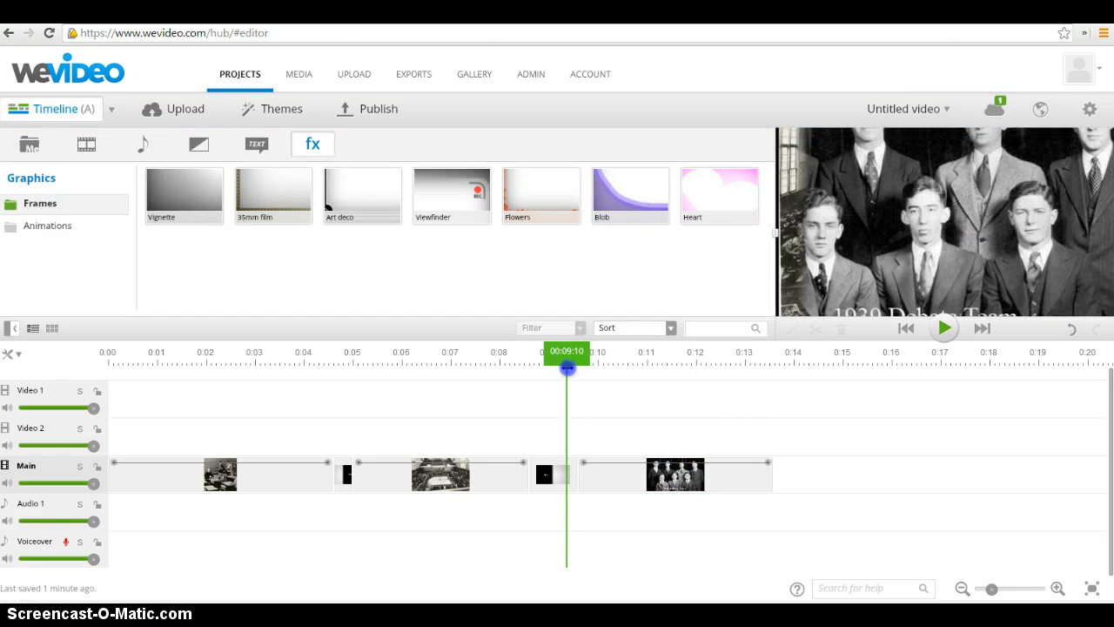
left_click(914, 293)
left_click(941, 326)
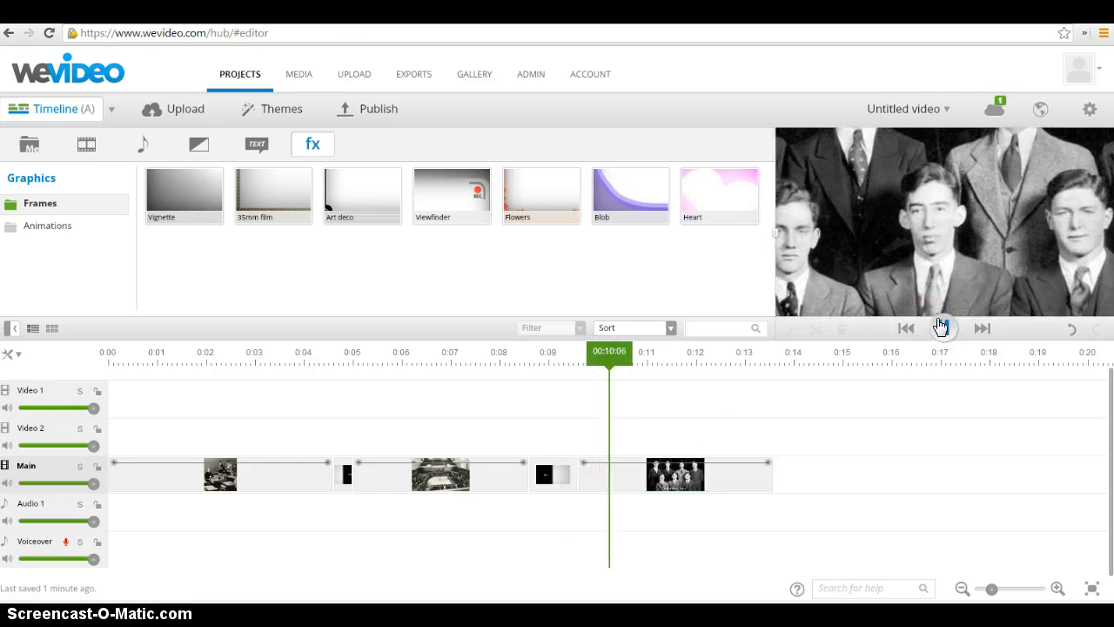